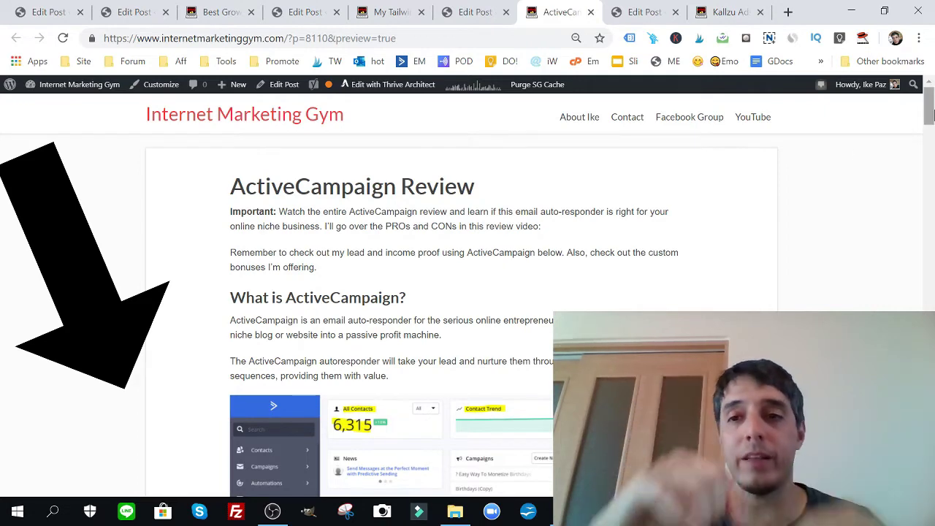
# Step: Look through the YouTube bonus offers on the ActiveCampaign Review page, from the video keyword tool to the traffic and profit case study
pyautogui.moveTo(931, 115); pyautogui.dragTo(932, 252)
pyautogui.rightClick(932, 252)
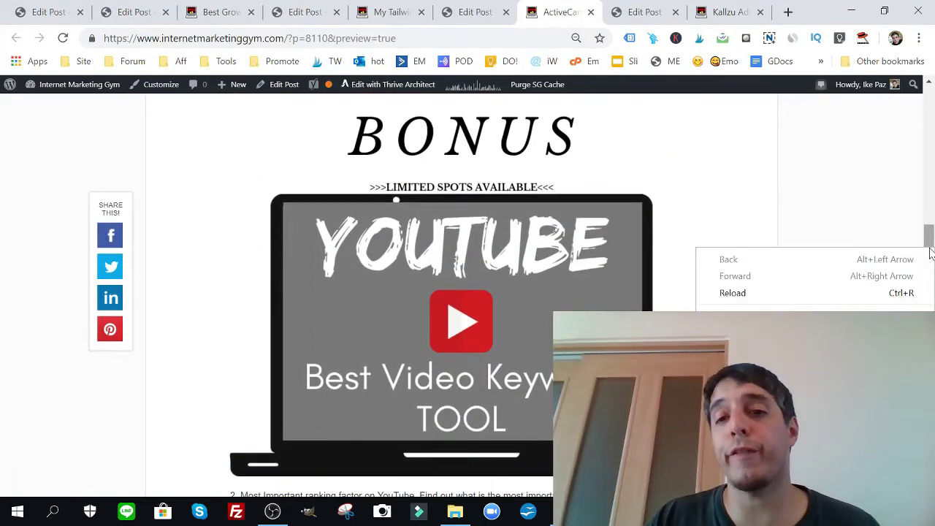
pyautogui.click(732, 166)
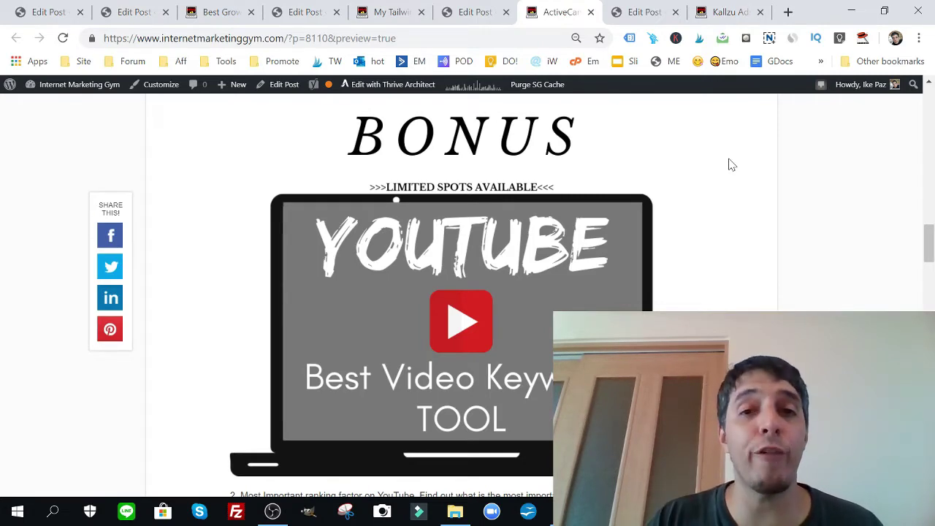
pyautogui.moveTo(930, 236); pyautogui.dragTo(931, 278)
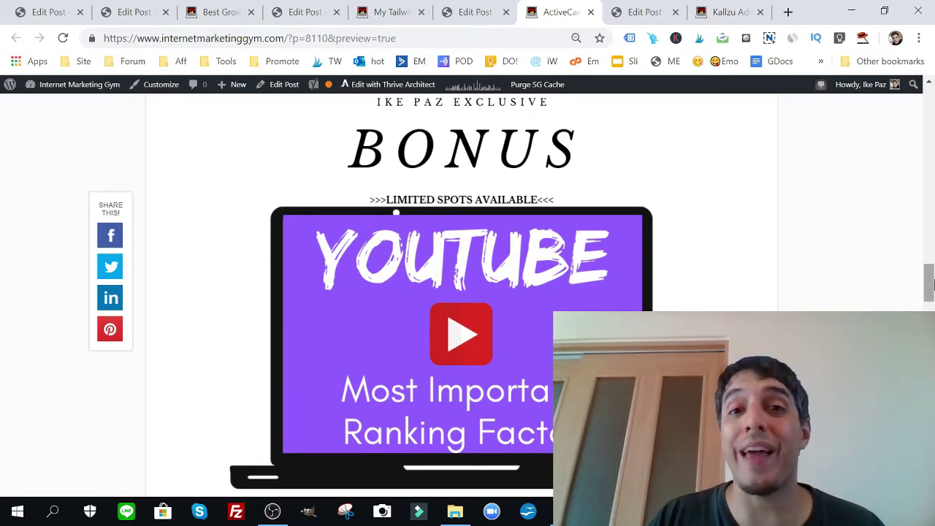
pyautogui.moveTo(929, 285); pyautogui.dragTo(929, 309)
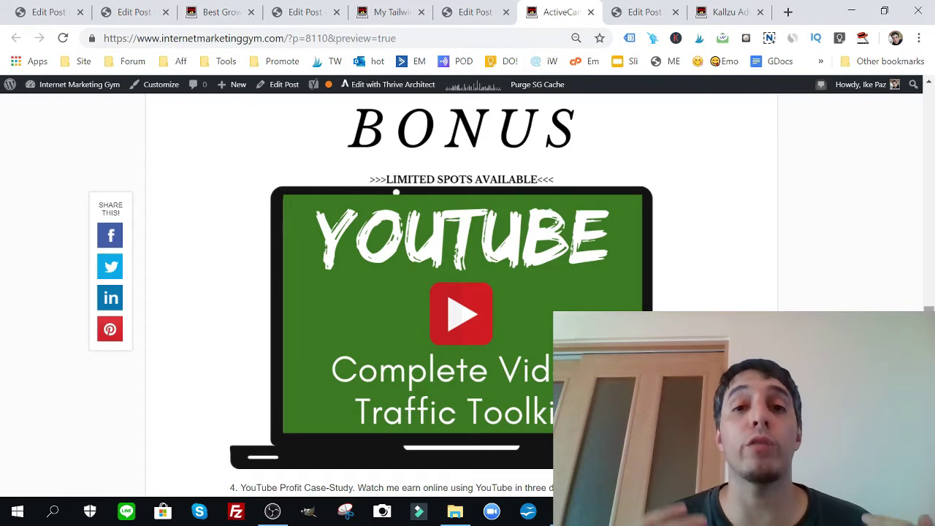
pyautogui.scroll(-7, 468, 292)
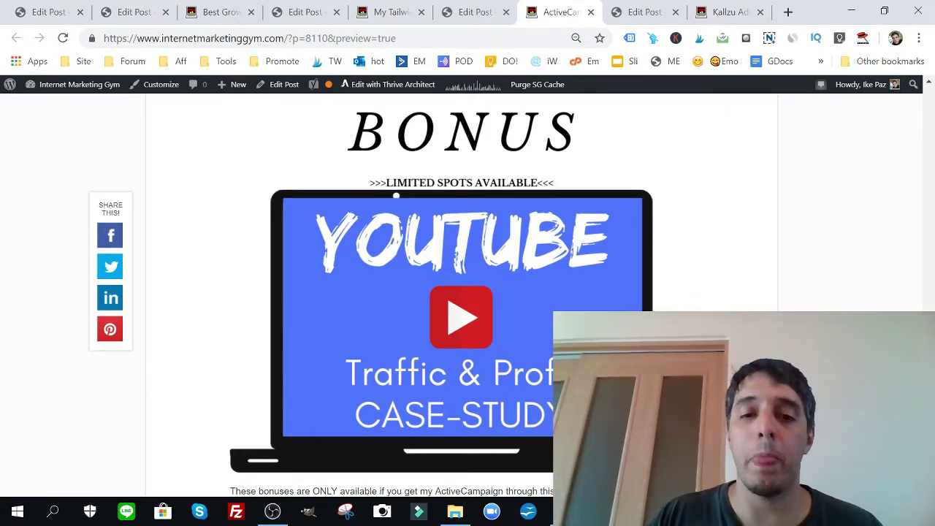
pyautogui.scroll(-5, 468, 292)
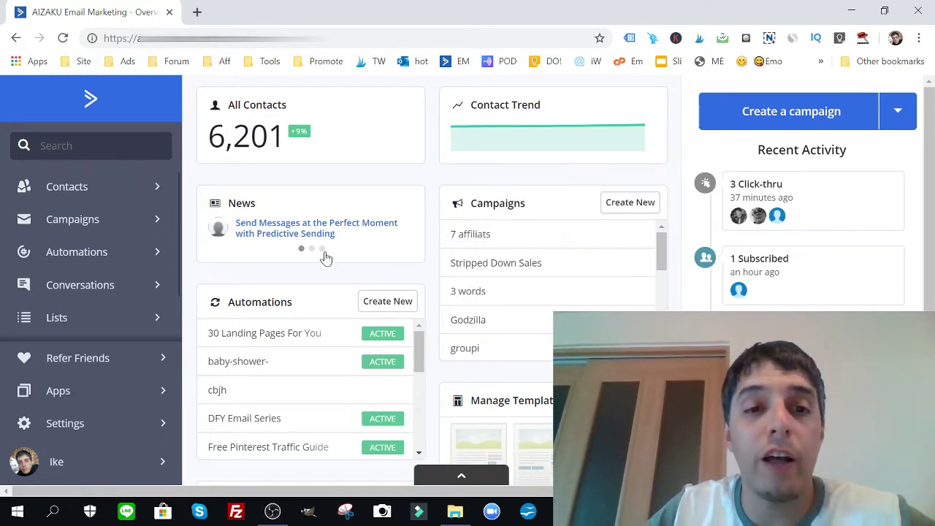
# Step: Look over the account dashboard, including its automations, campaigns, templates, top contacts and recent activity
pyautogui.scroll(-3, 468, 278)
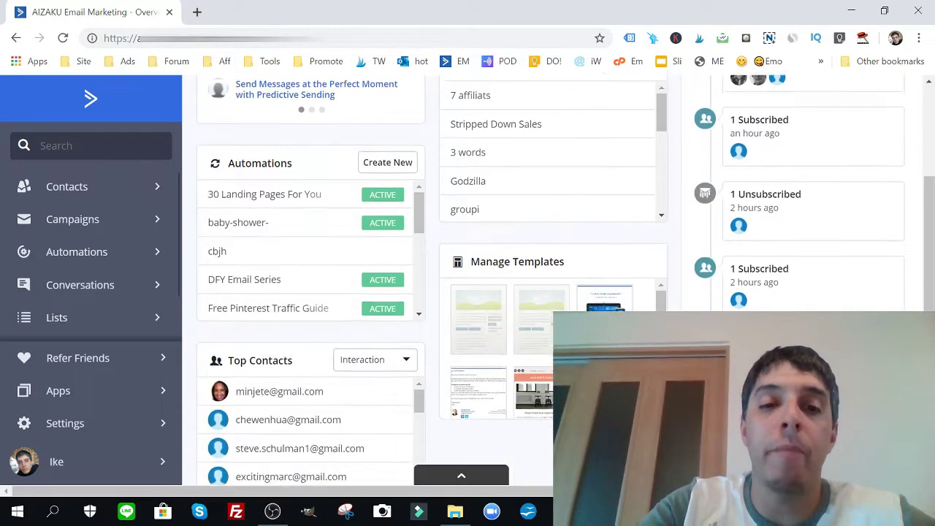
pyautogui.scroll(3, 468, 278)
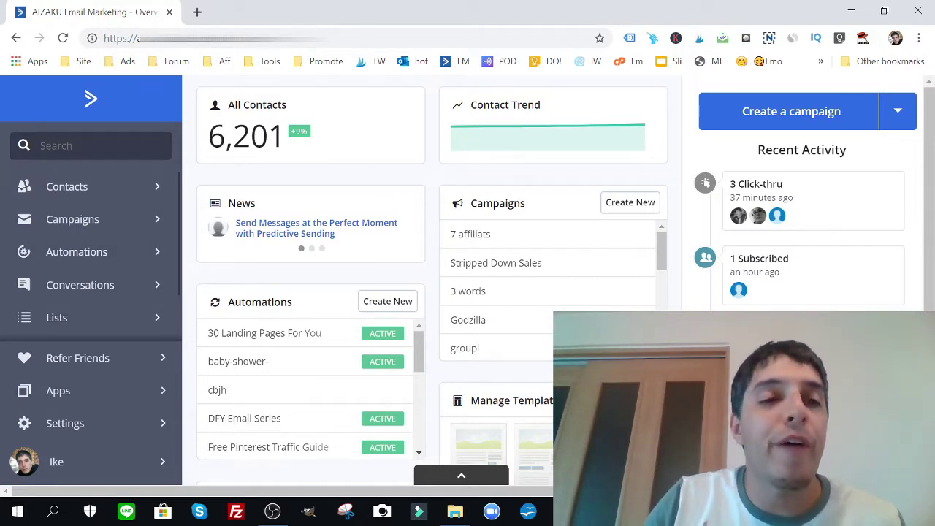
# Step: Open the recipe library for creating an automation and examine the recipes for follow-up, engagement tagging, upsells and social media incentives
pyautogui.click(95, 256)
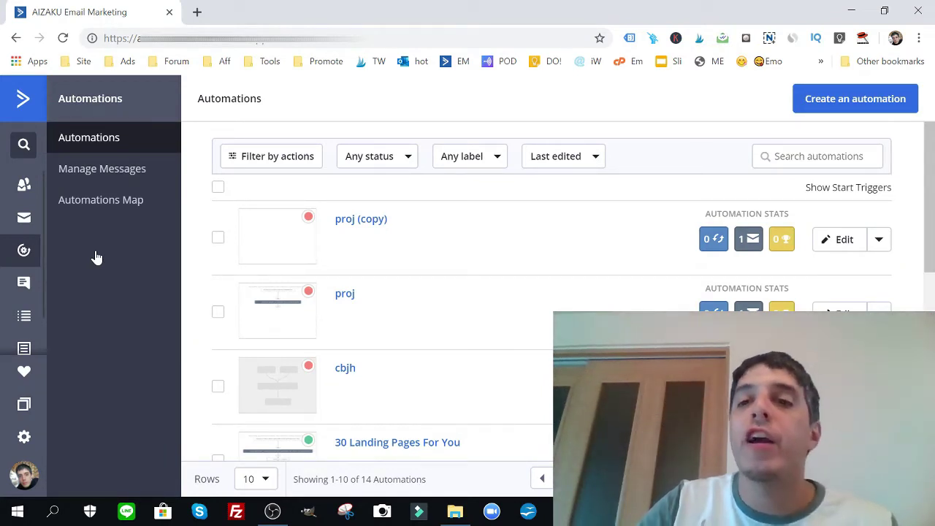
pyautogui.click(865, 107)
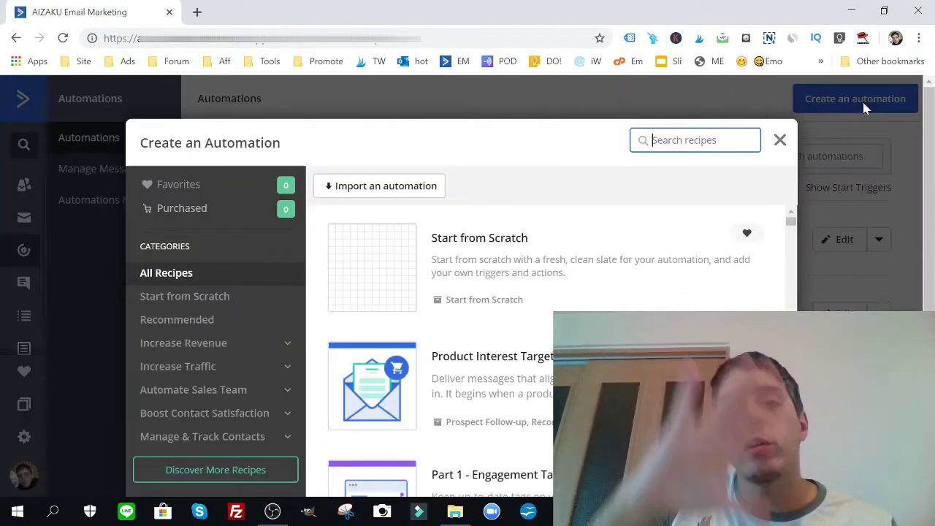
pyautogui.scroll(-2, 511, 351)
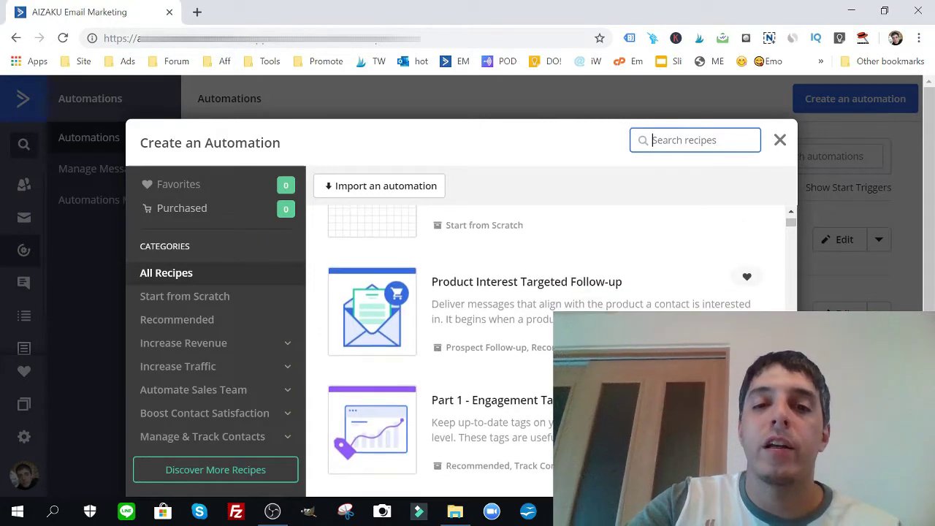
pyautogui.scroll(2, 511, 351)
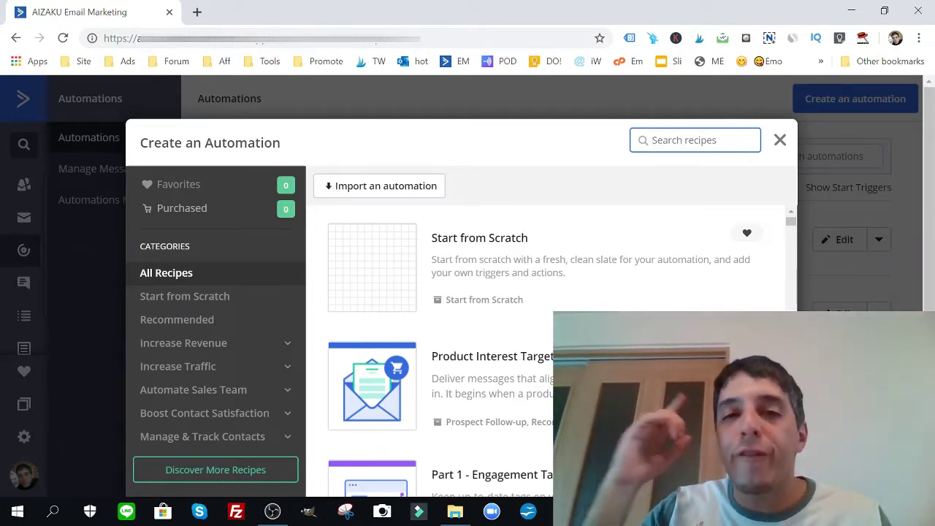
pyautogui.scroll(-3, 541, 351)
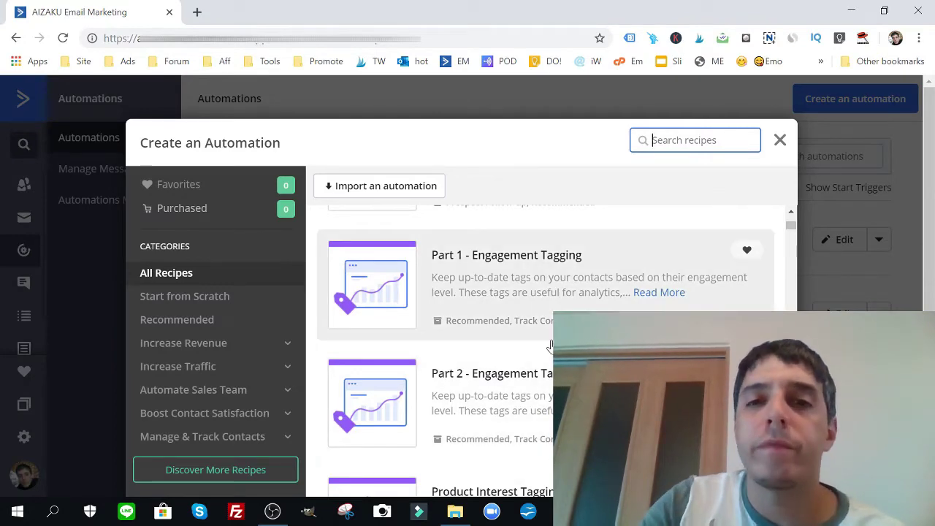
pyautogui.scroll(-2, 552, 346)
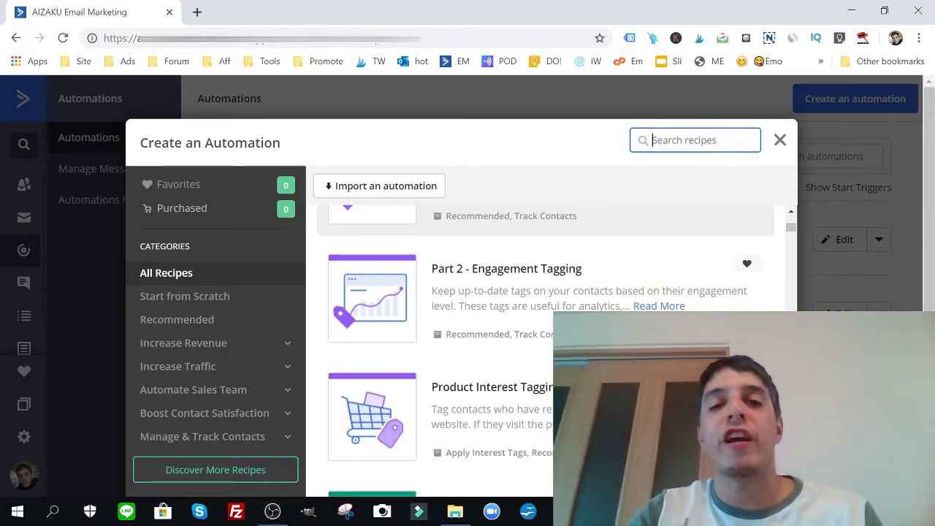
pyautogui.scroll(1, 546, 329)
pyautogui.scroll(1, 546, 328)
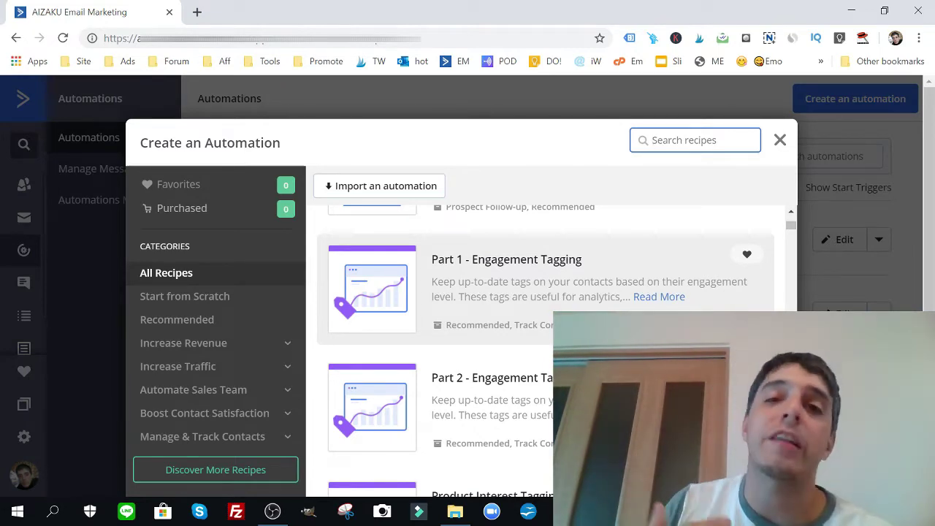
pyautogui.scroll(-2, 546, 329)
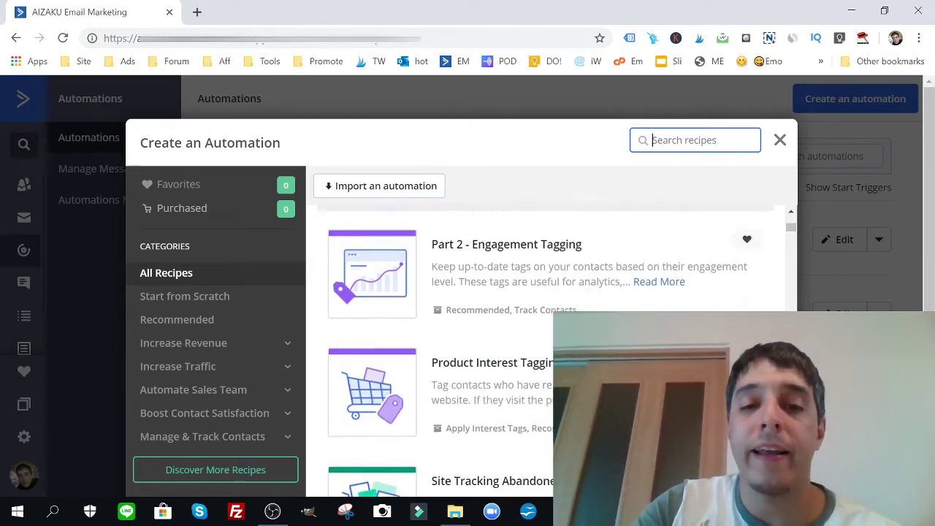
pyautogui.scroll(-2, 545, 351)
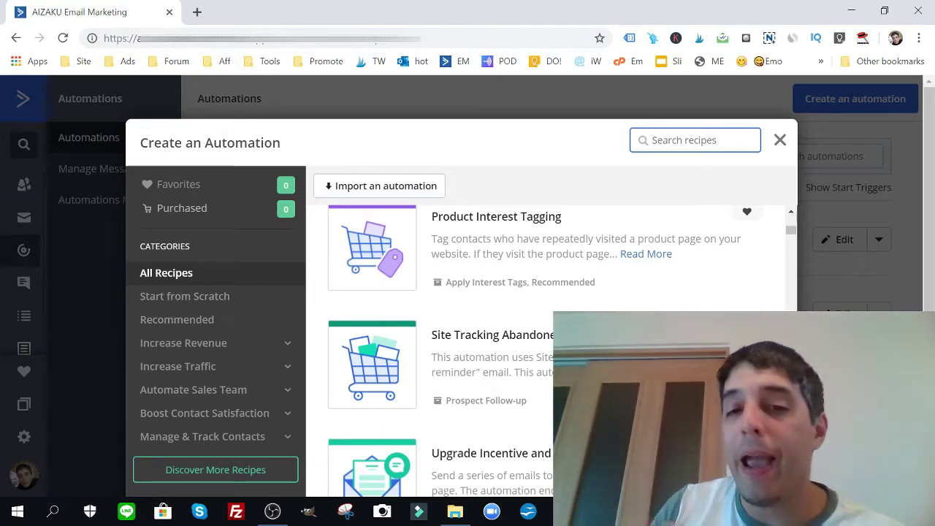
pyautogui.scroll(-3, 540, 350)
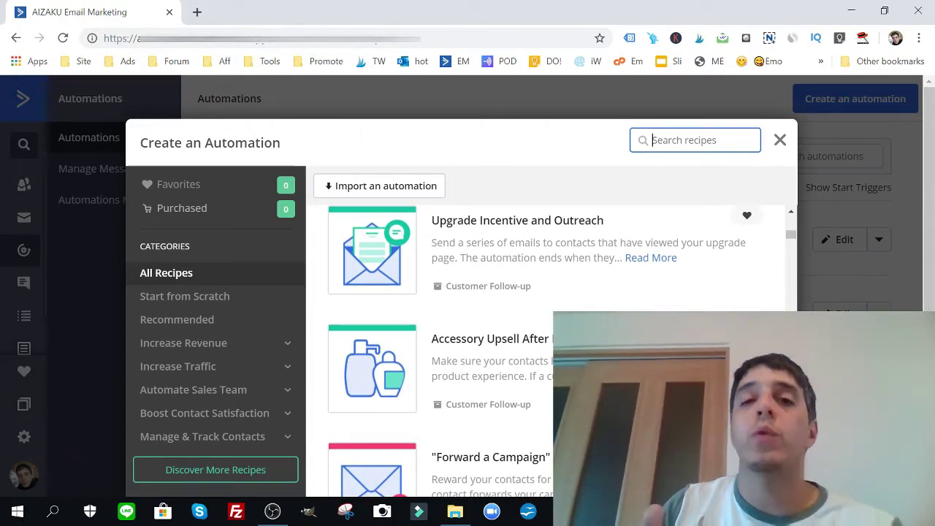
pyautogui.scroll(-5, 540, 351)
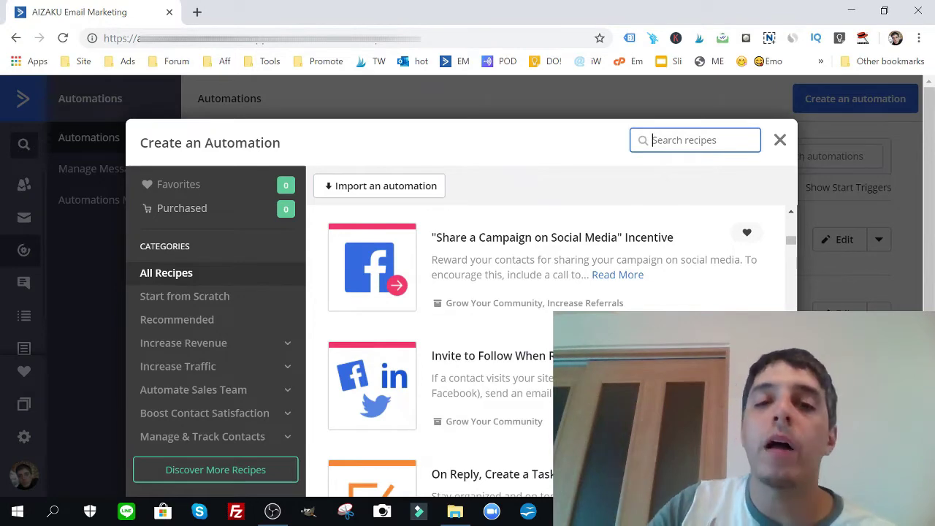
pyautogui.scroll(-3, 548, 351)
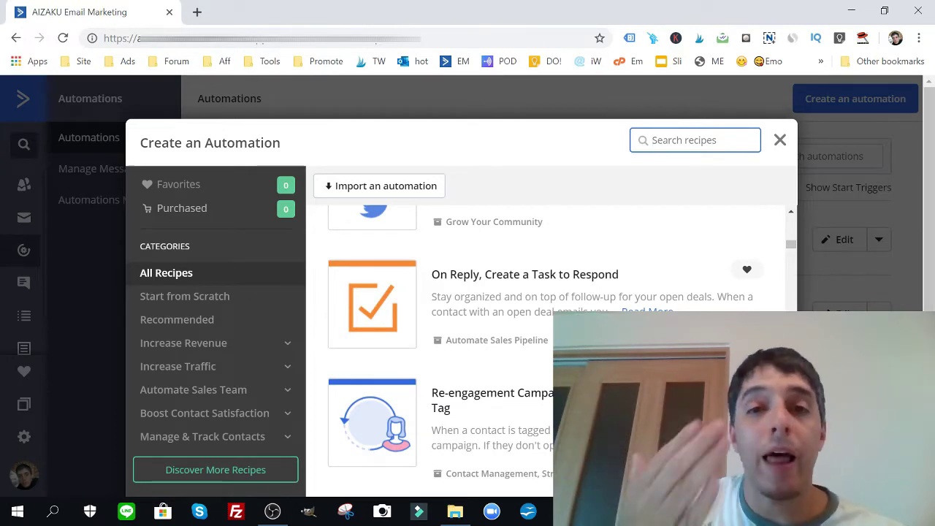
pyautogui.scroll(-4, 545, 351)
# Step: Review the tagging, abandoned cart, upgrade incentive and accessory upsell recipes again, and close the recipe library without choosing one
pyautogui.scroll(6, 544, 351)
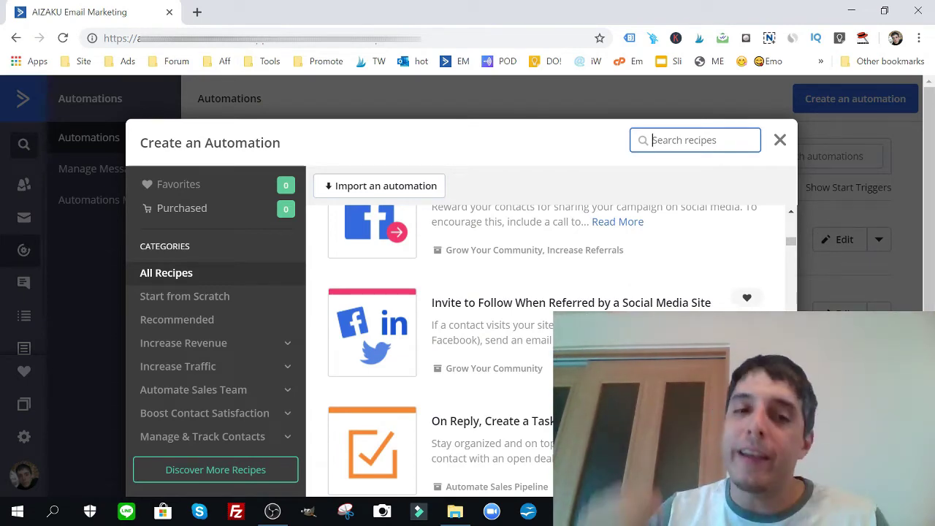
pyautogui.scroll(5, 545, 351)
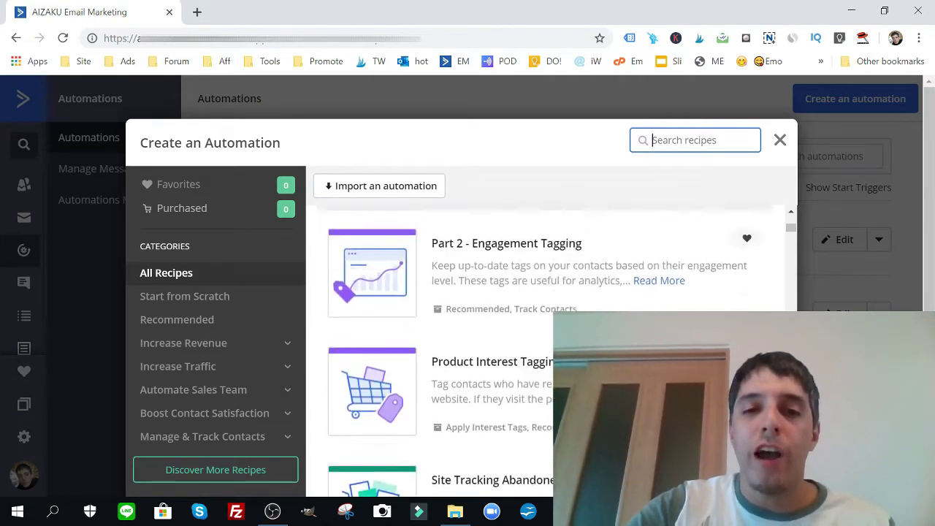
pyautogui.scroll(3, 544, 350)
pyautogui.scroll(-4, 544, 350)
pyautogui.scroll(-1, 544, 351)
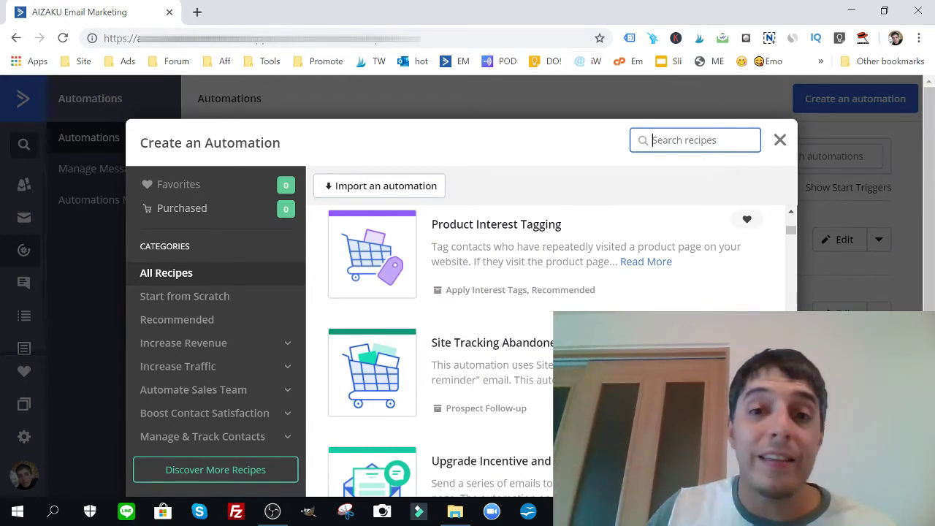
pyautogui.scroll(-2, 511, 329)
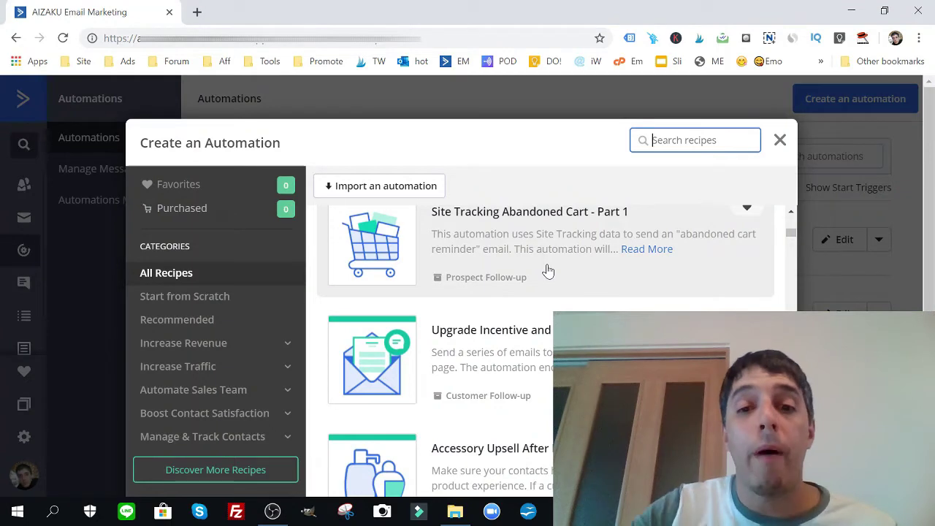
pyautogui.scroll(-2, 422, 333)
pyautogui.scroll(1, 421, 332)
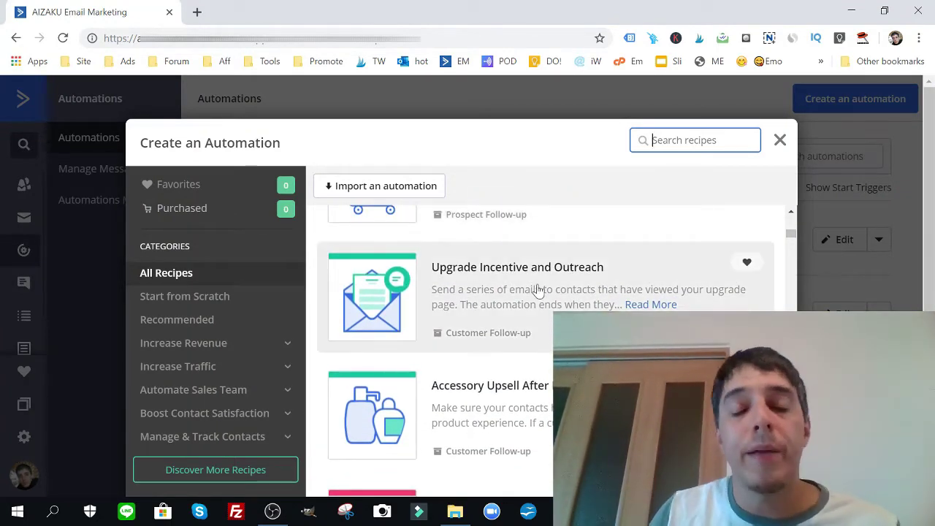
pyautogui.scroll(-2, 537, 290)
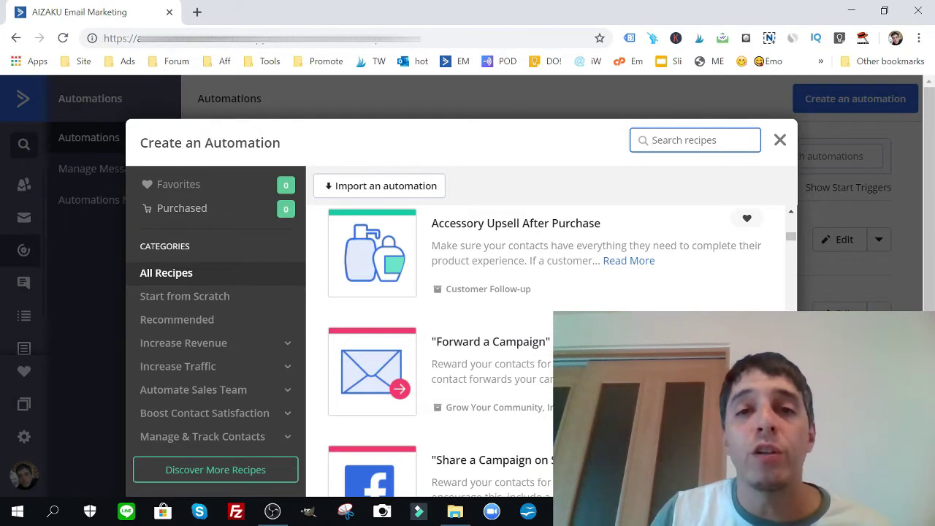
pyautogui.click(781, 140)
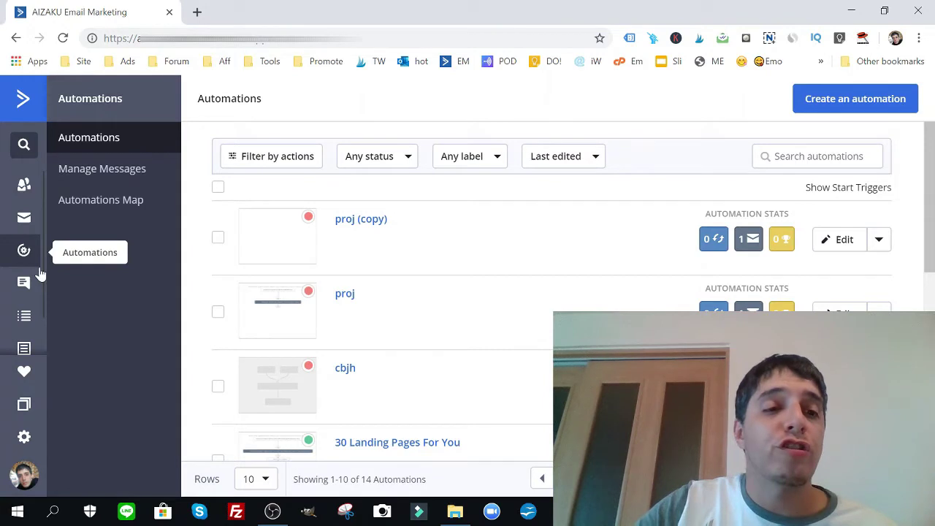
# Step: View the account's full contacts list, followed by the list of all campaigns
pyautogui.scroll(-1, 37, 271)
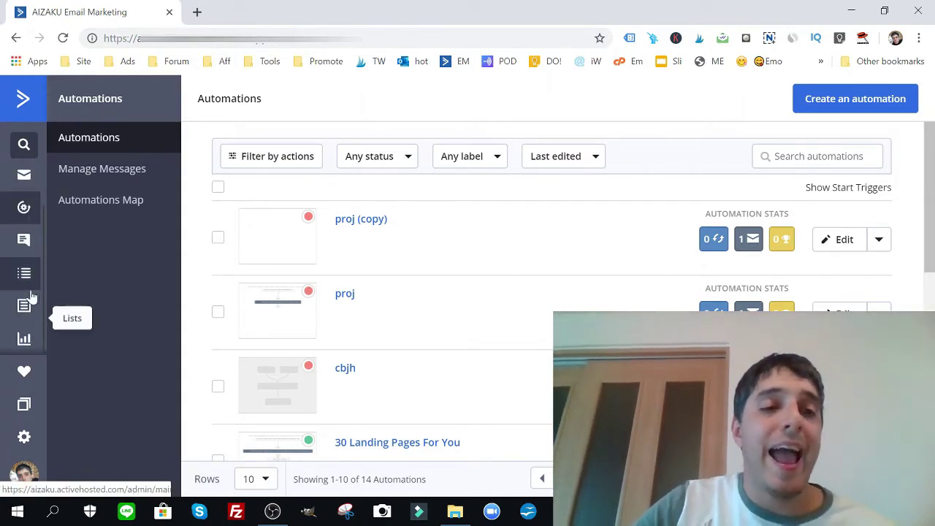
pyautogui.scroll(1, 29, 243)
pyautogui.click(23, 187)
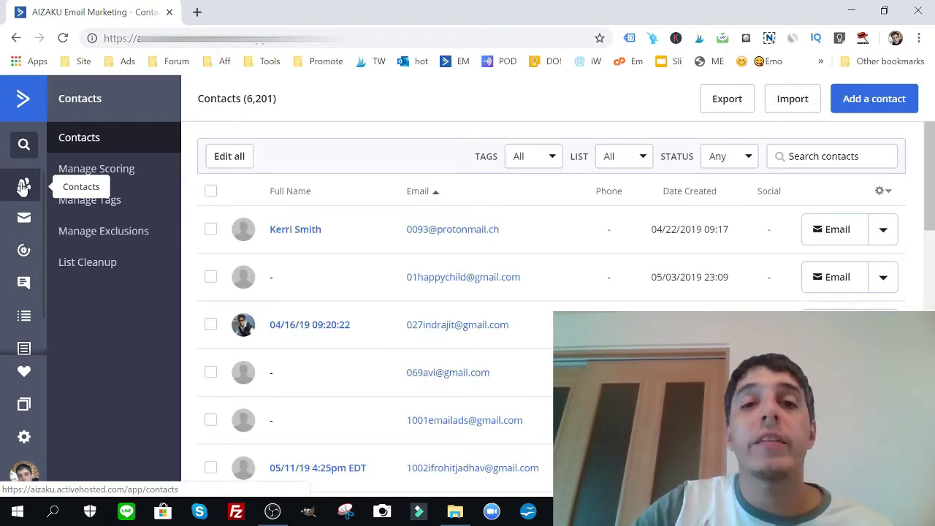
pyautogui.click(24, 220)
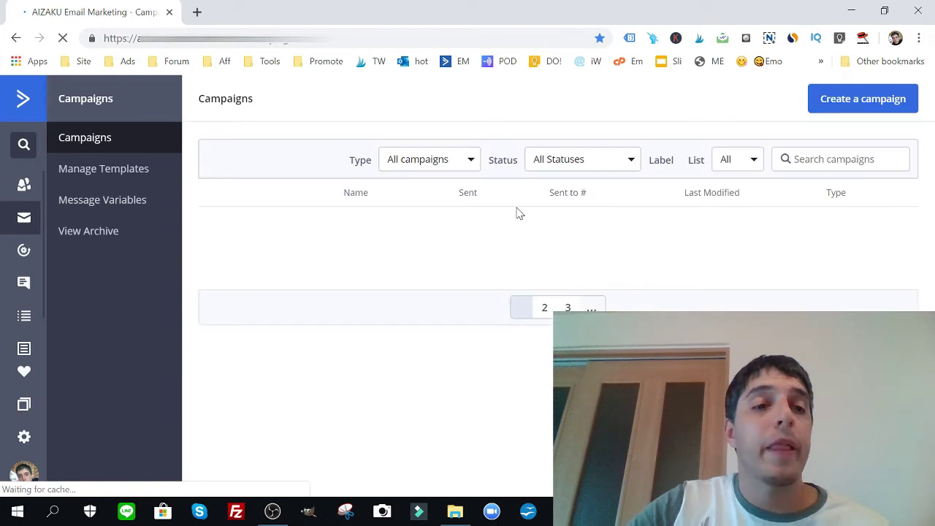
pyautogui.click(24, 252)
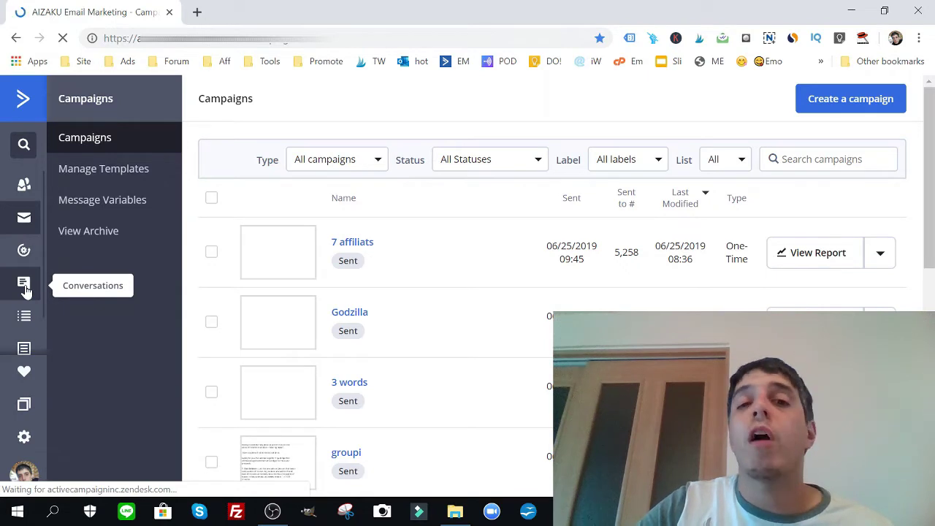
# Step: Open the Conversations page and read its feature list and 14-day free trial terms
pyautogui.click(25, 285)
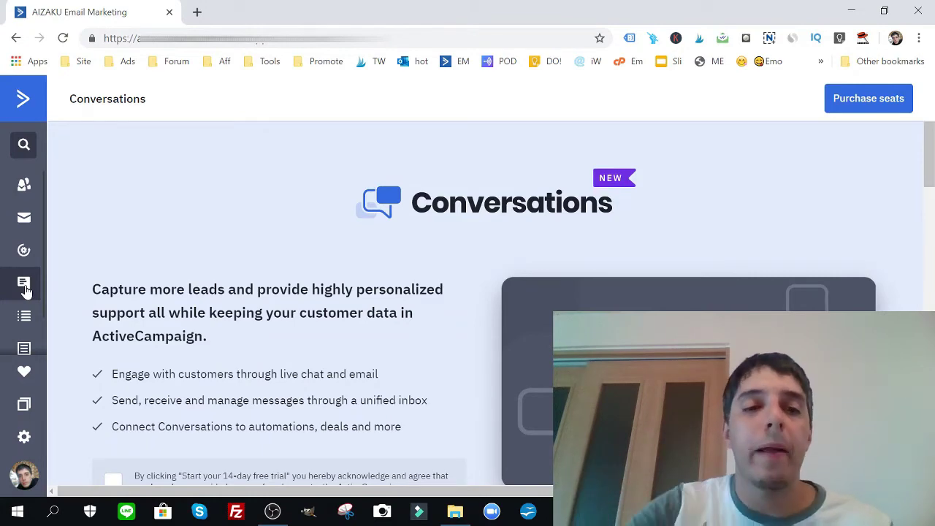
pyautogui.scroll(-1, 613, 206)
pyautogui.scroll(1, 614, 205)
pyautogui.scroll(-1, 614, 206)
pyautogui.scroll(-1, 614, 205)
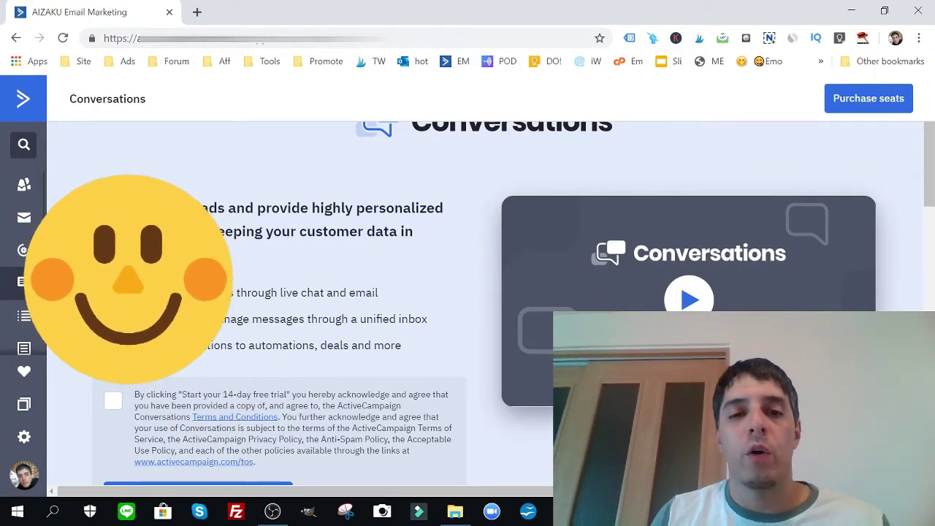
pyautogui.scroll(-1, 467, 303)
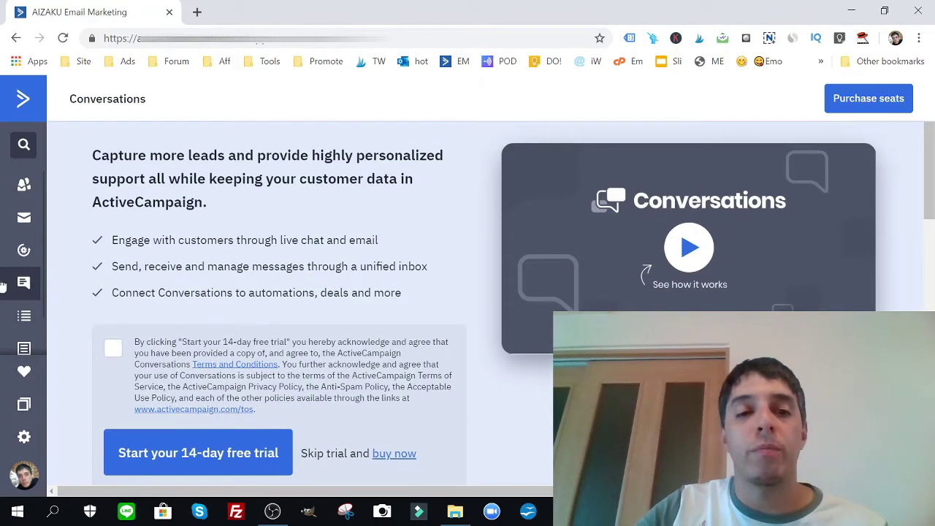
# Step: View the contact lists overview and open the campaign reports
pyautogui.click(25, 318)
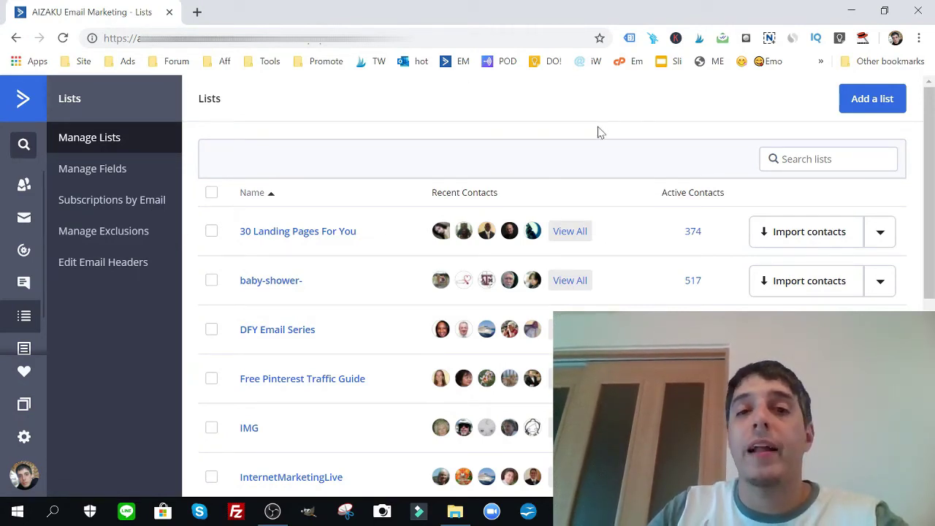
pyautogui.scroll(-1, 23, 267)
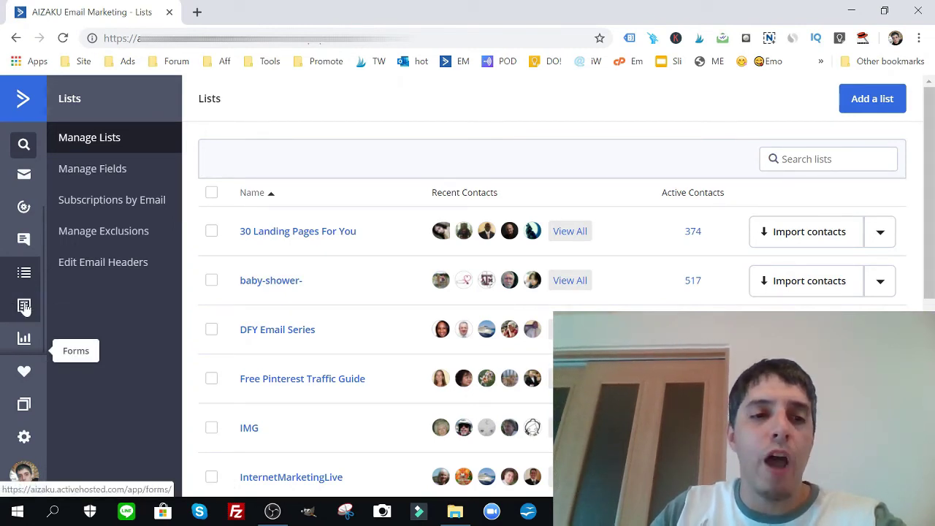
pyautogui.click(25, 338)
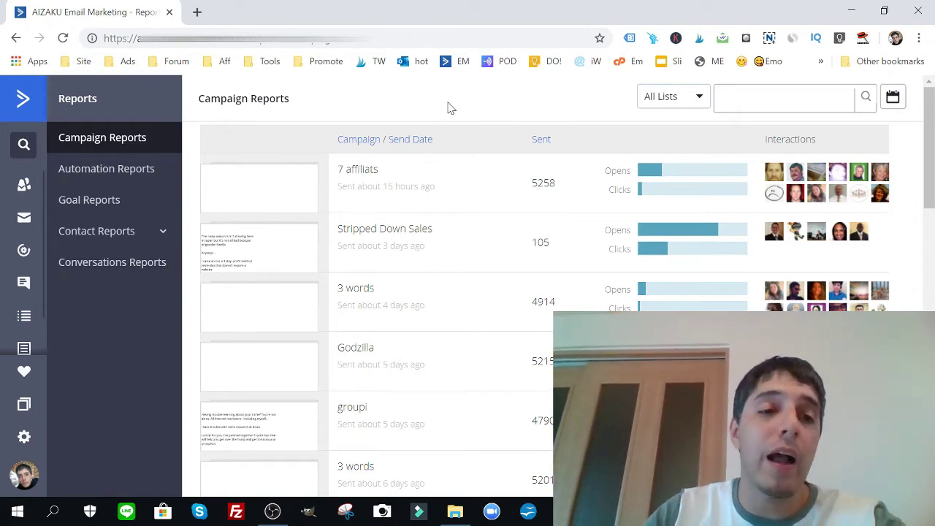
# Step: Show the available contact report types and open the automation reports
pyautogui.click(134, 231)
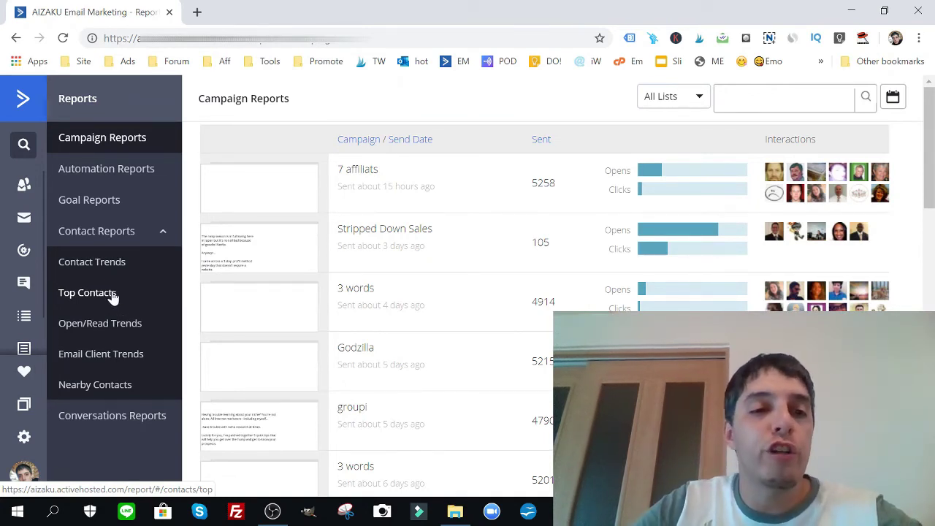
pyautogui.click(109, 176)
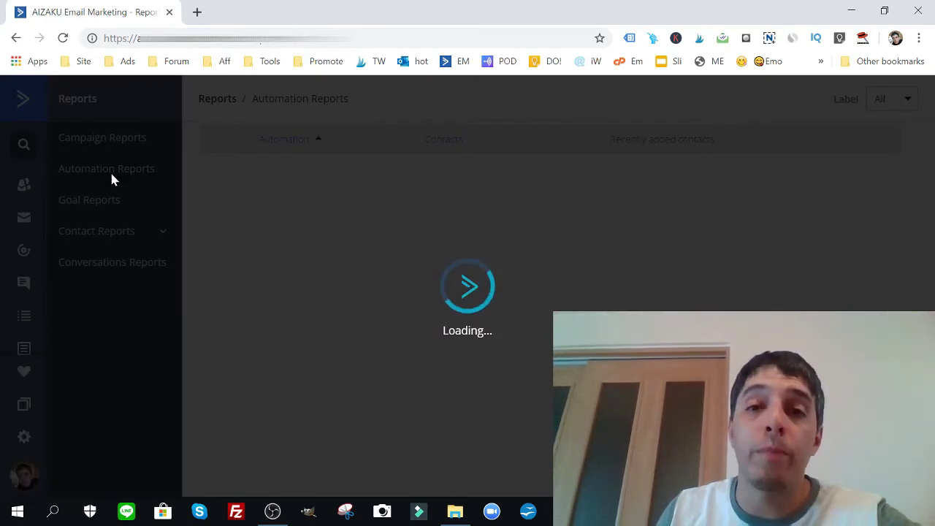